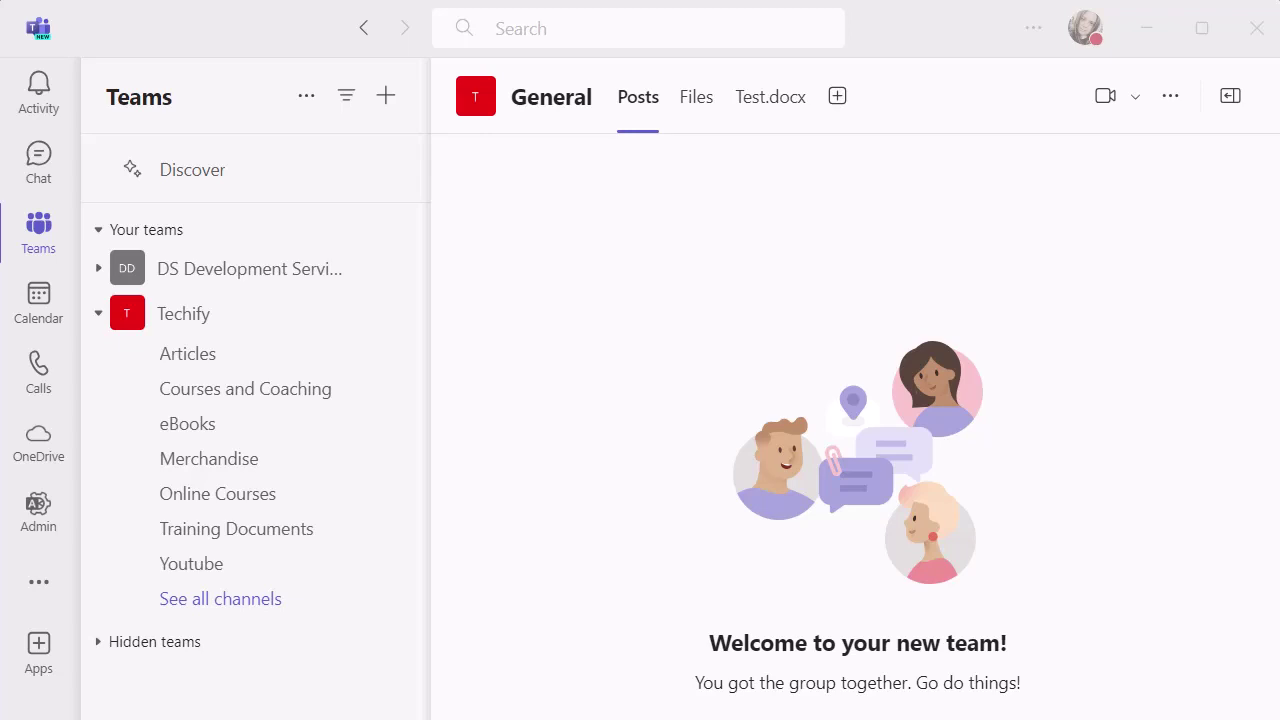
# Go to the calendar and start a new meeting titled "Project Update".
pyautogui.click(36, 300)
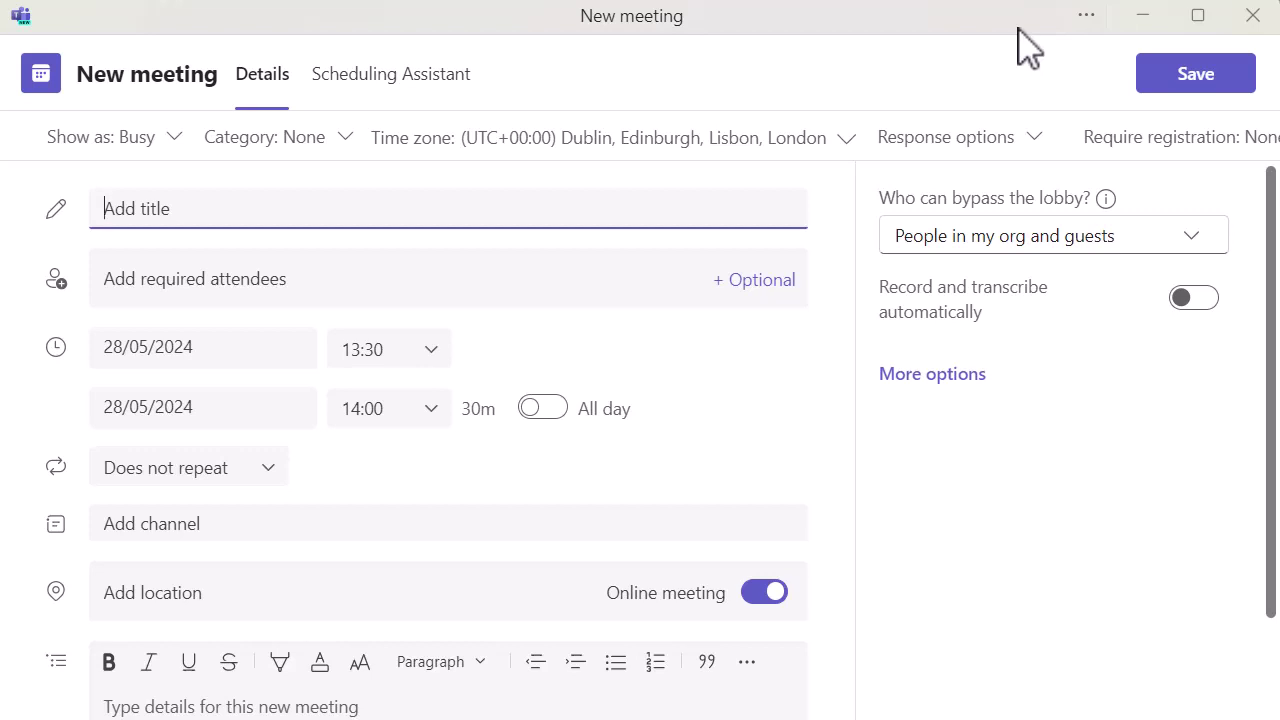
pyautogui.write('Project U')
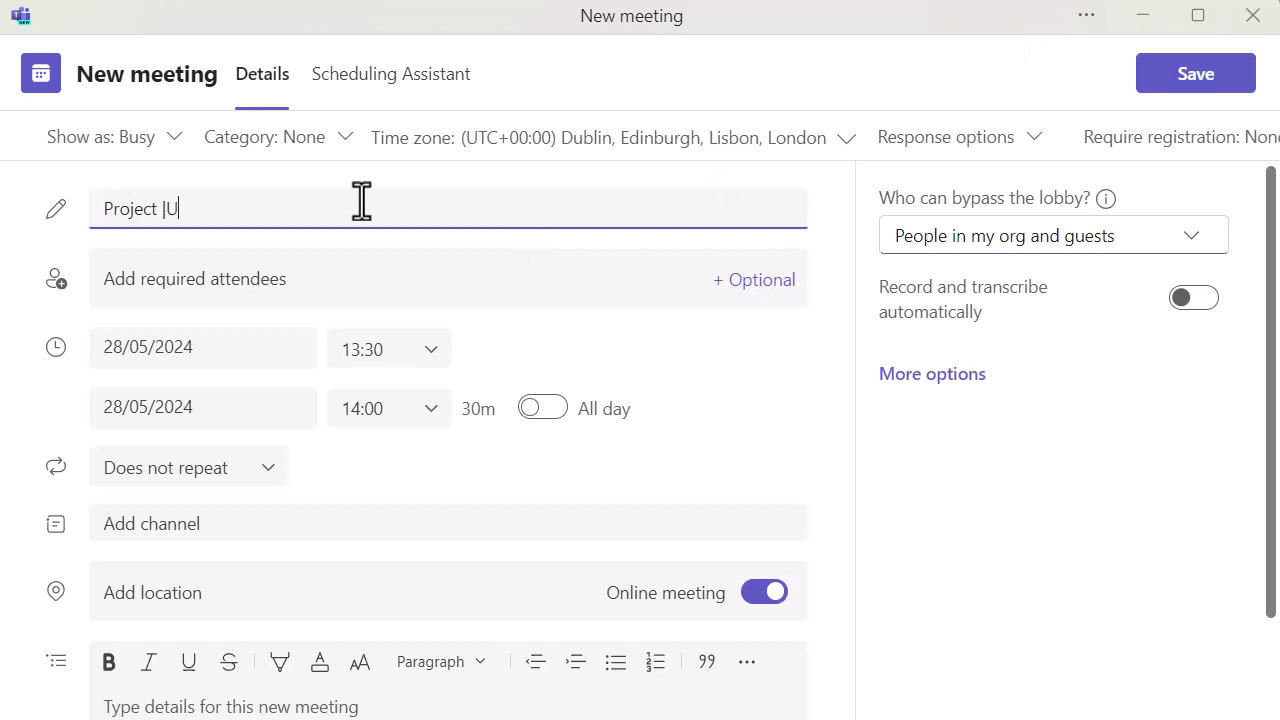
pyautogui.press('BackSpace')
pyautogui.press('BackSpace')
pyautogui.write('Update')
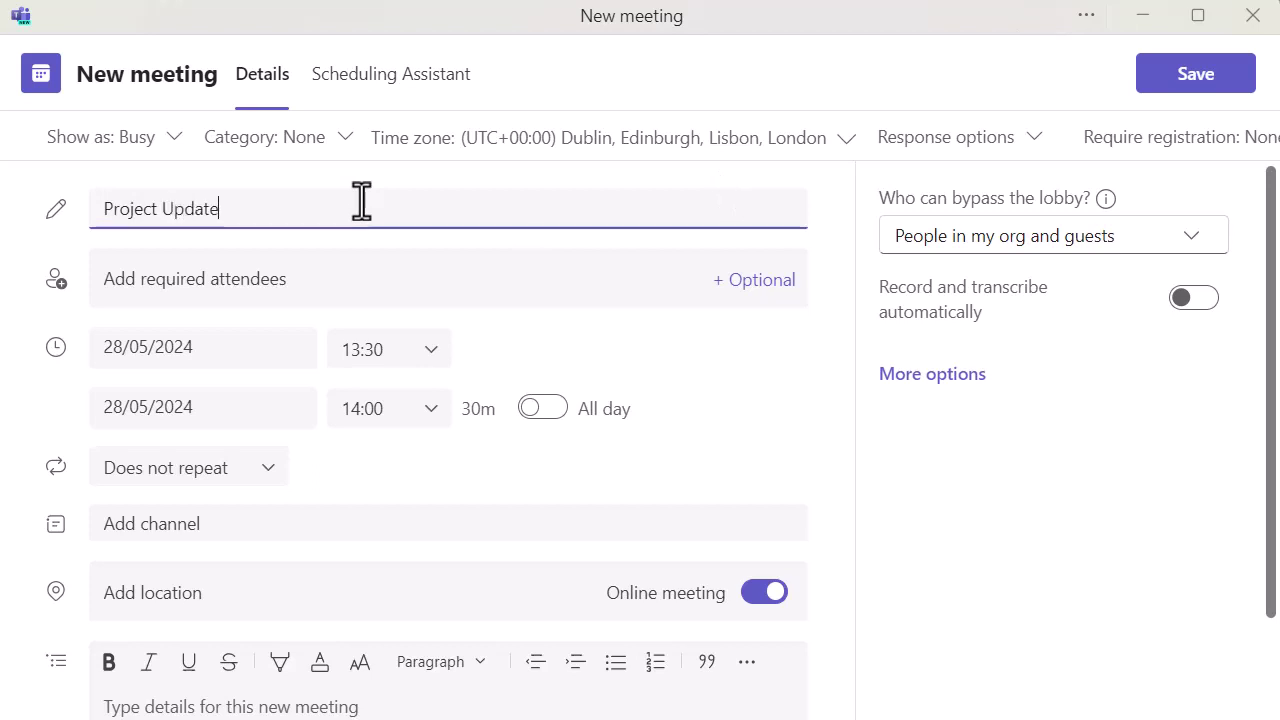
# Add the guest contact as a required attendee of the meeting.
pyautogui.click(260, 277)
pyautogui.write('donnas')
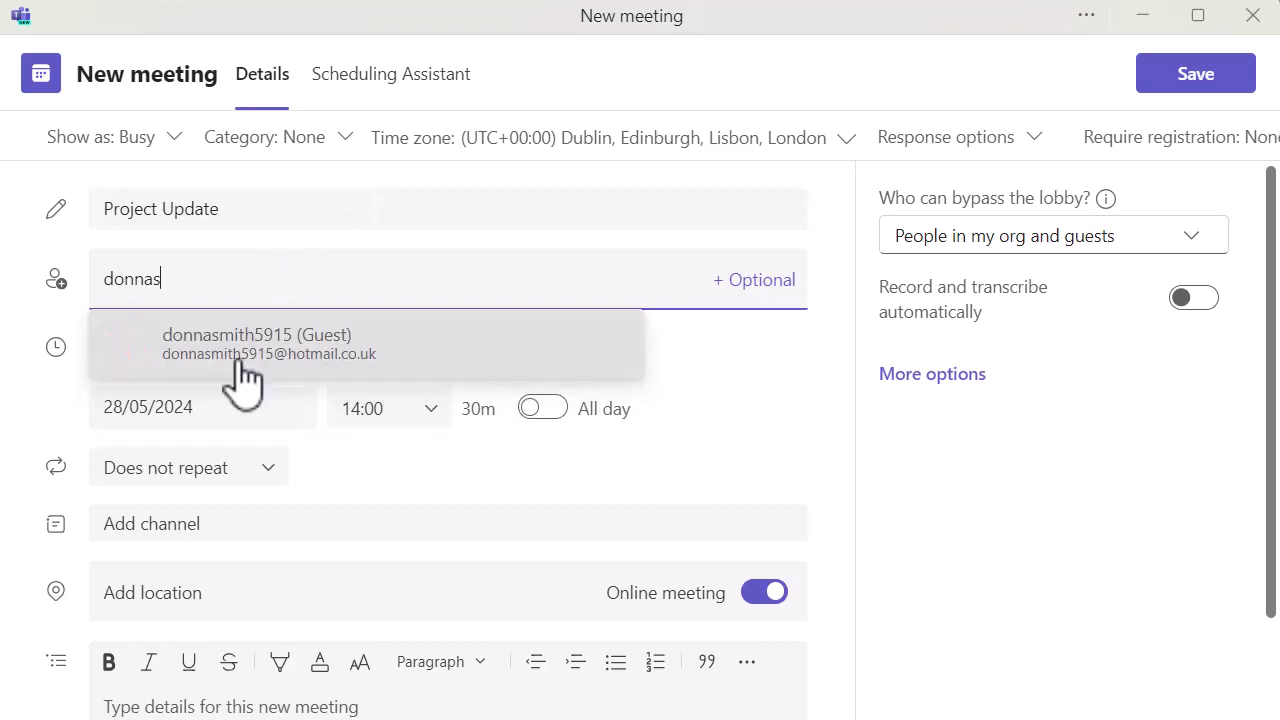
pyautogui.click(233, 368)
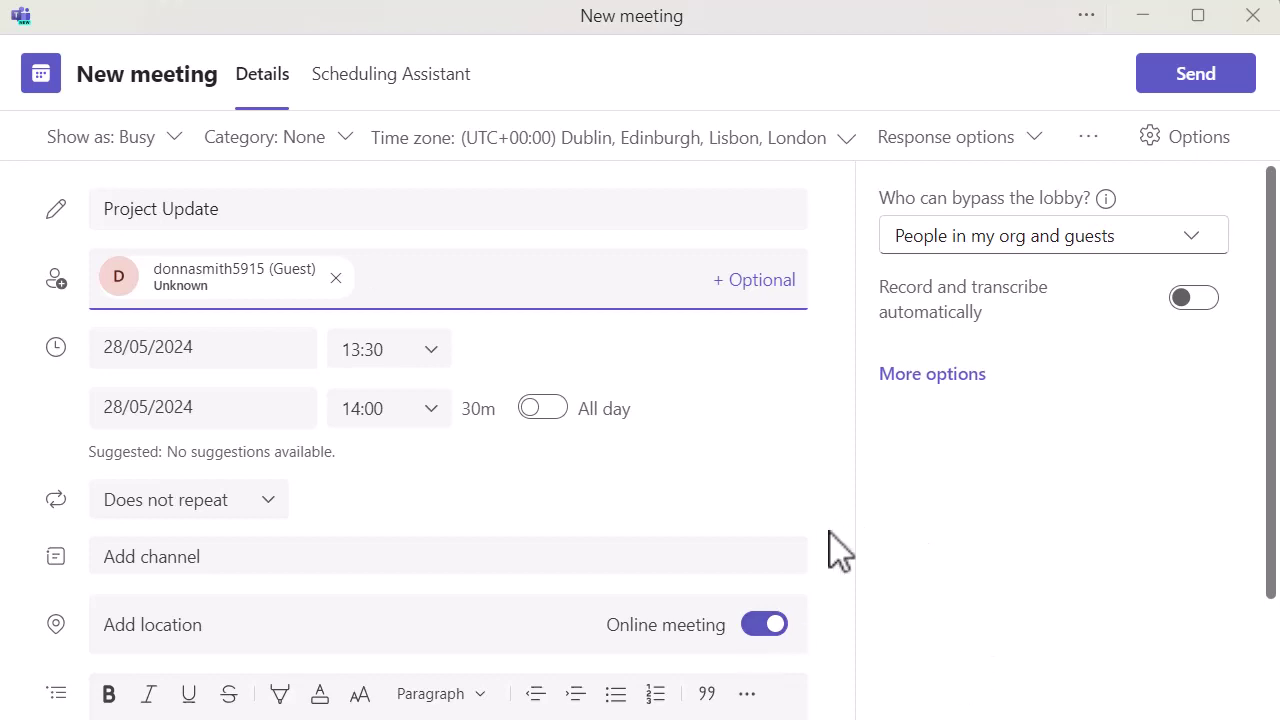
# Add an agenda to the meeting and look over its agenda, meeting notes and follow-up tasks sections.
pyautogui.scroll(-5, 848, 595)
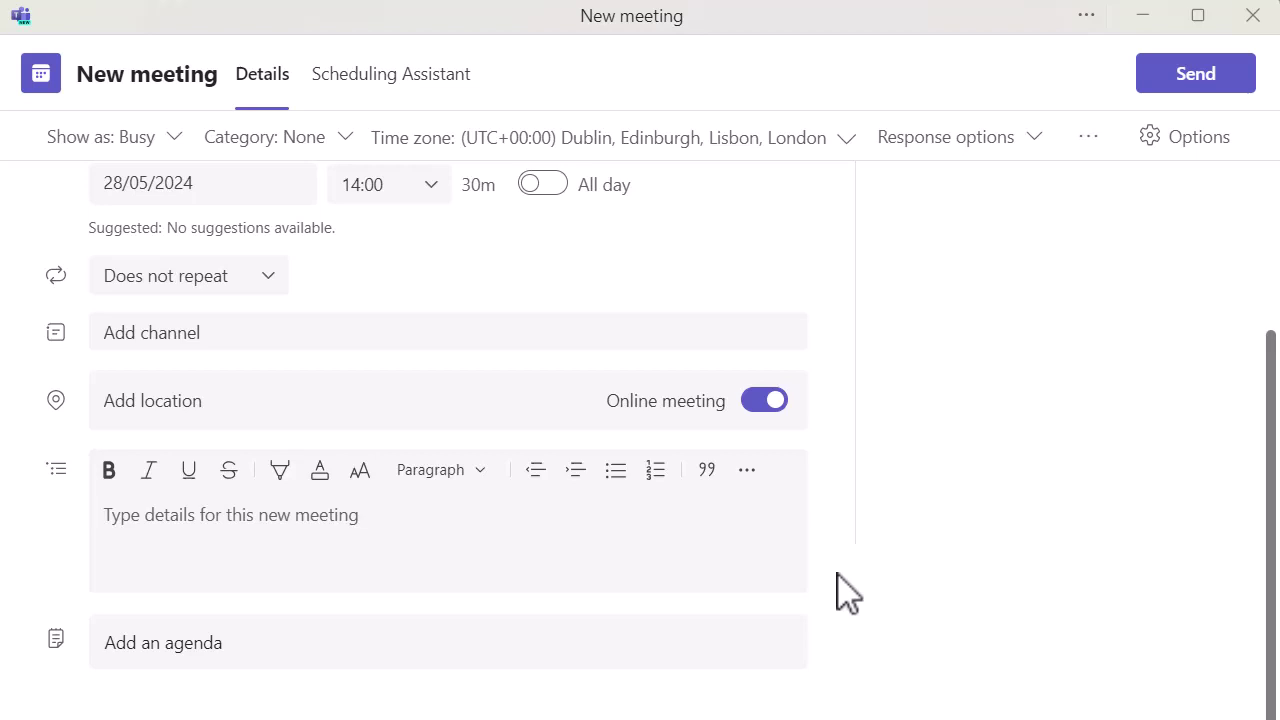
pyautogui.click(193, 655)
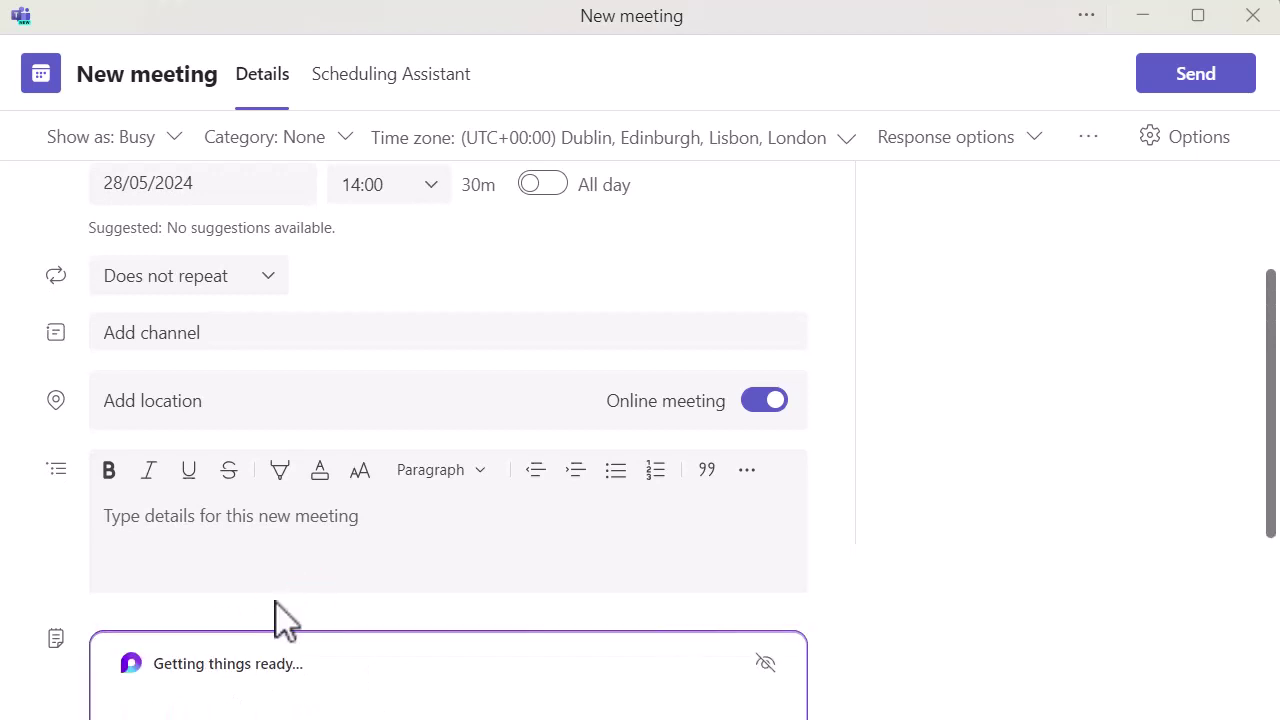
pyautogui.scroll(-3, 278, 620)
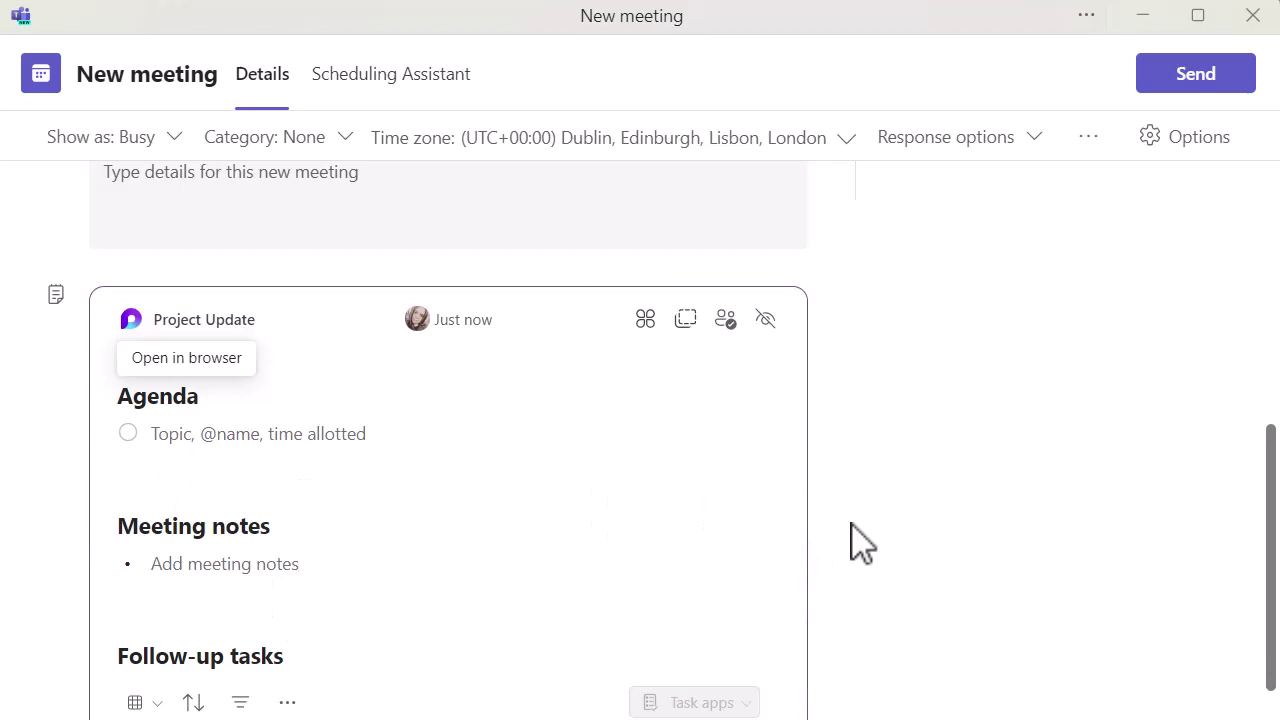
pyautogui.scroll(-1, 862, 545)
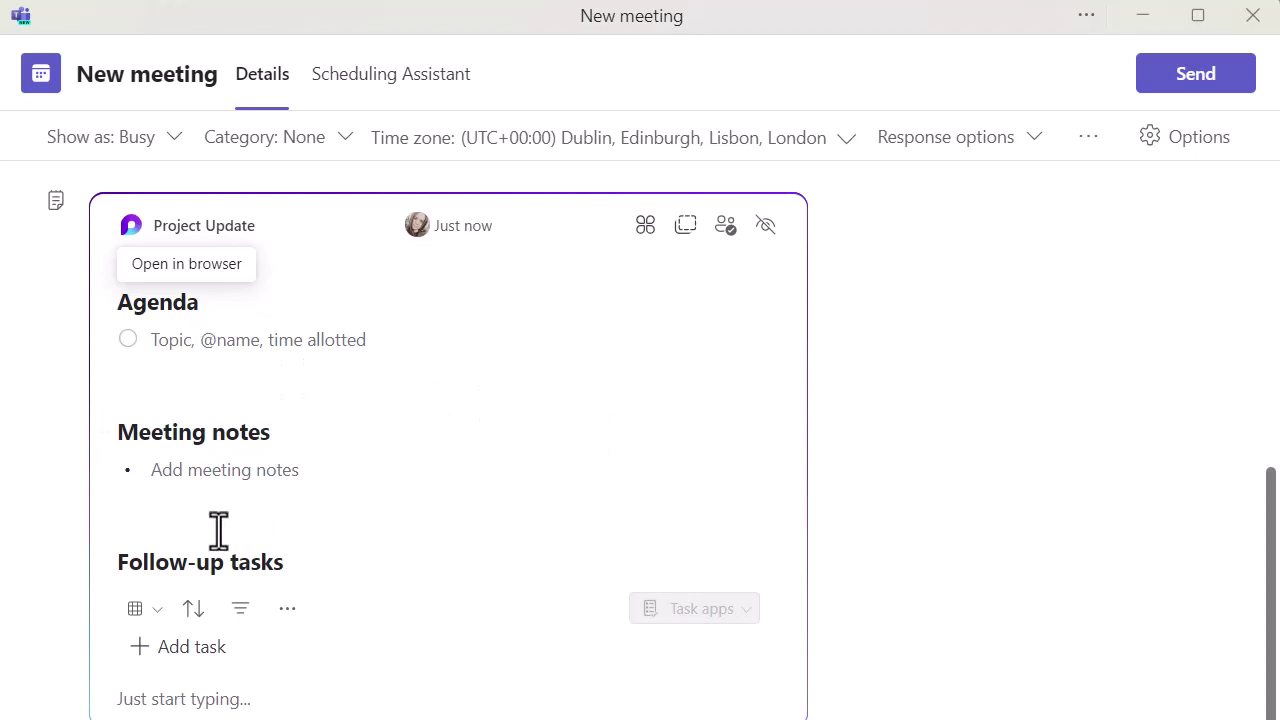
pyautogui.click(204, 477)
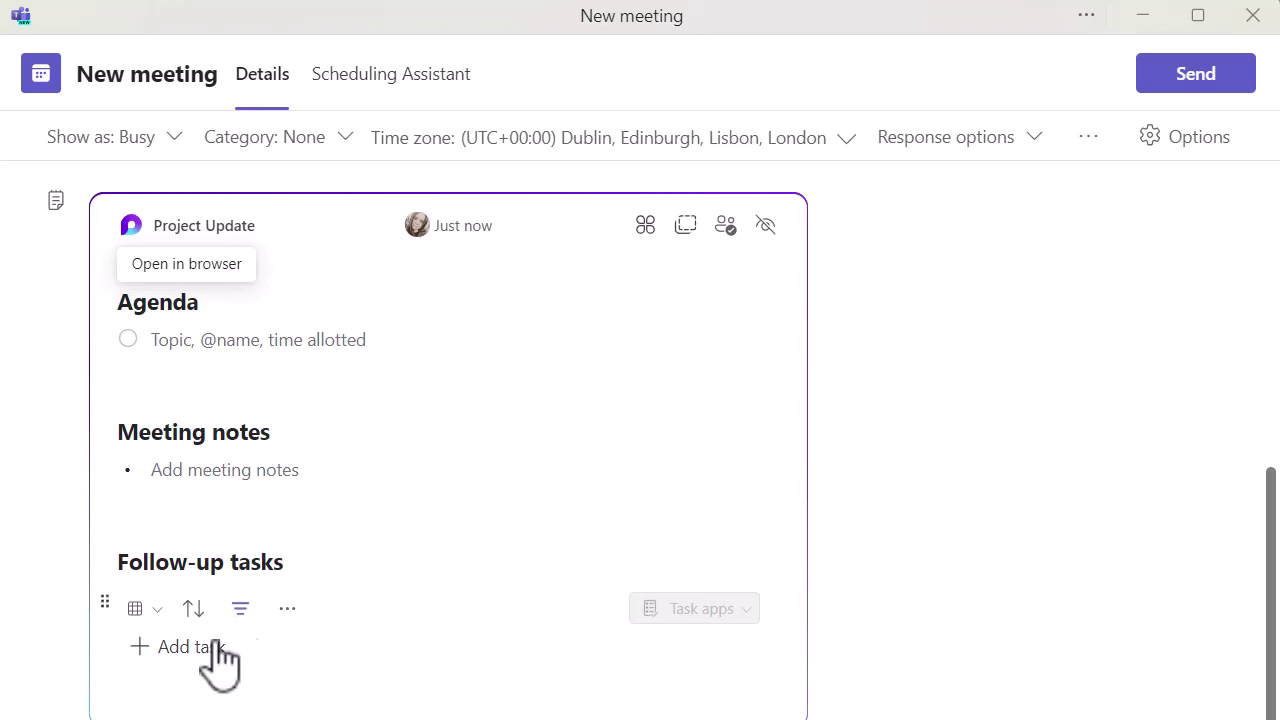
pyautogui.scroll(-1, 177, 680)
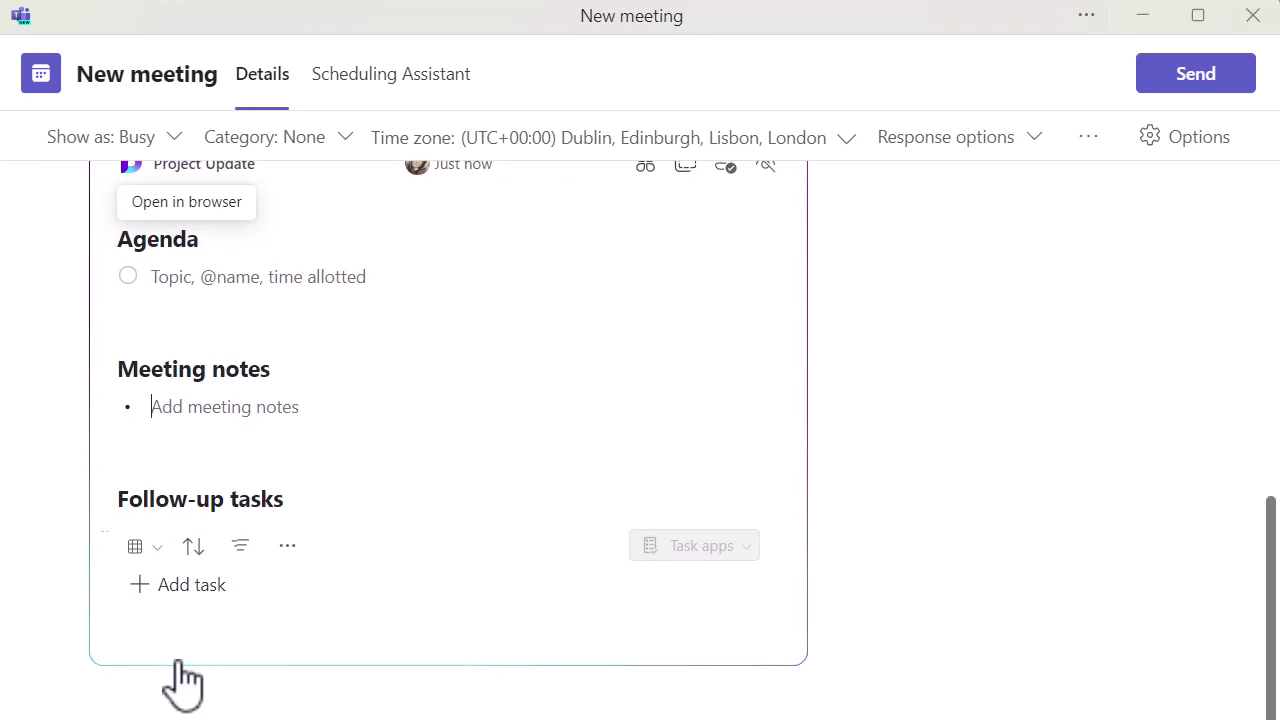
pyautogui.scroll(2, 368, 500)
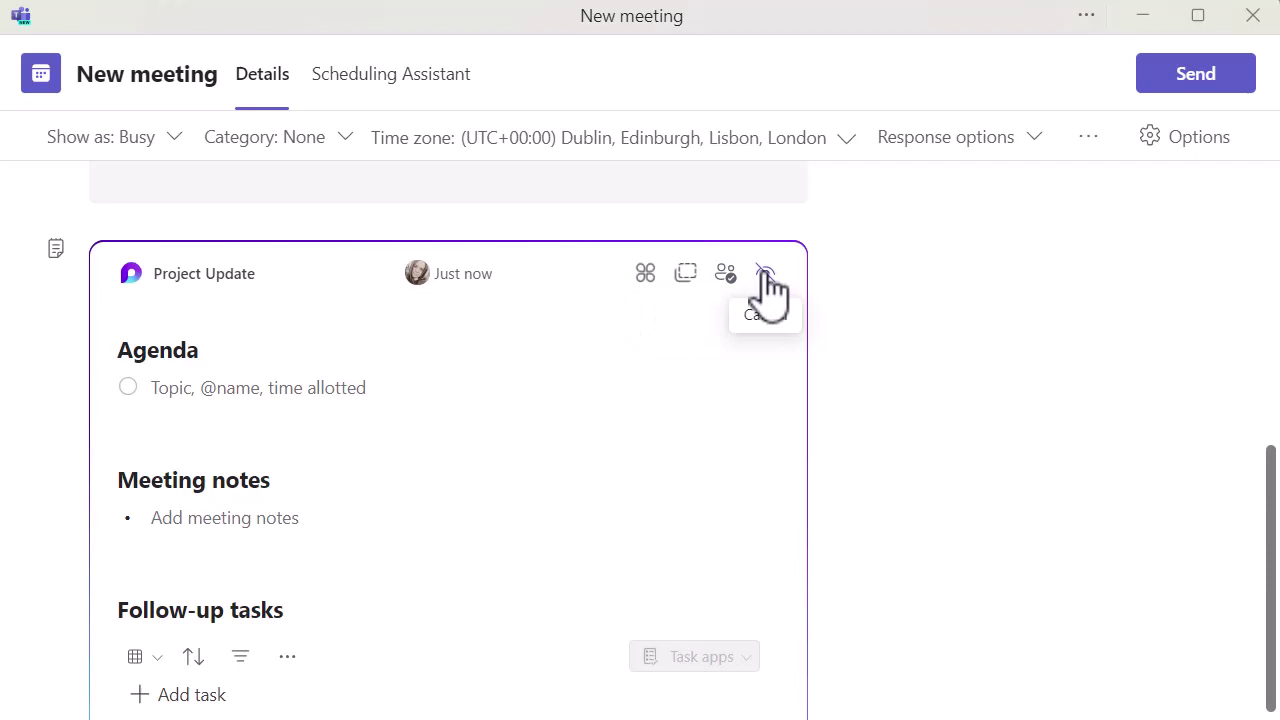
# Enter four agenda items: "Introduction", "Status", "Plans" and "AOB".
pyautogui.click(257, 386)
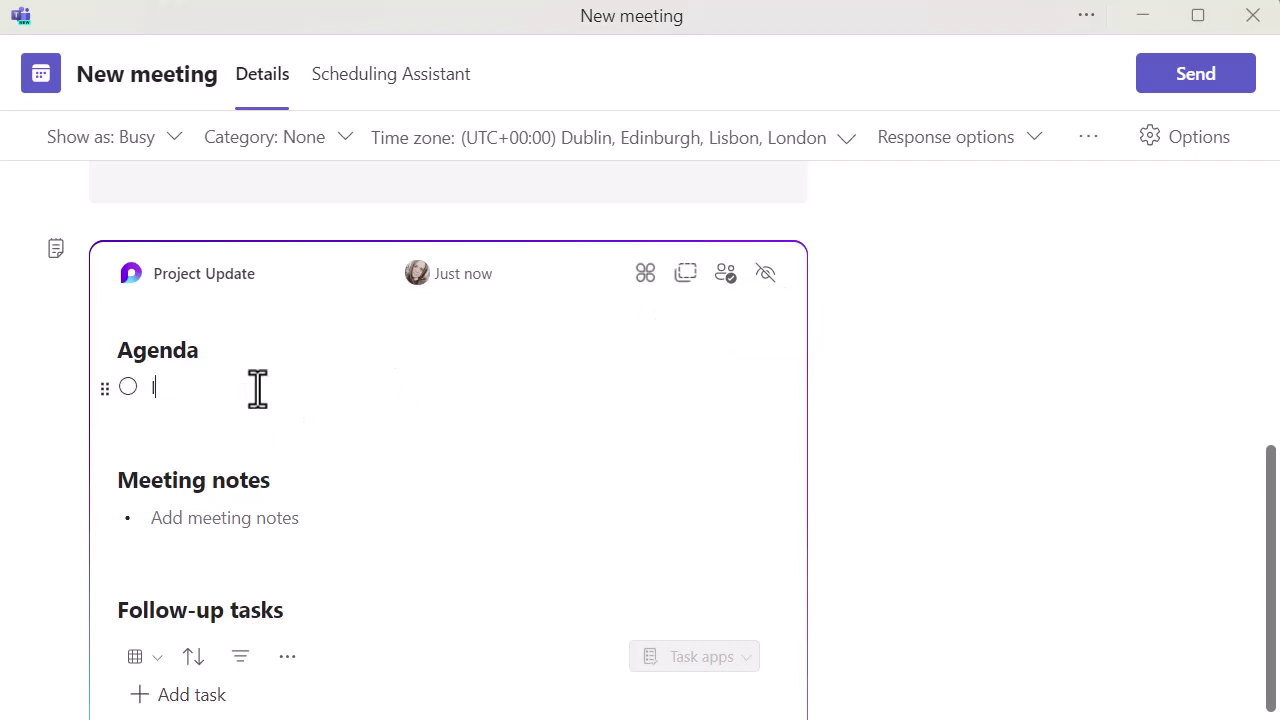
pyautogui.write('Introd')
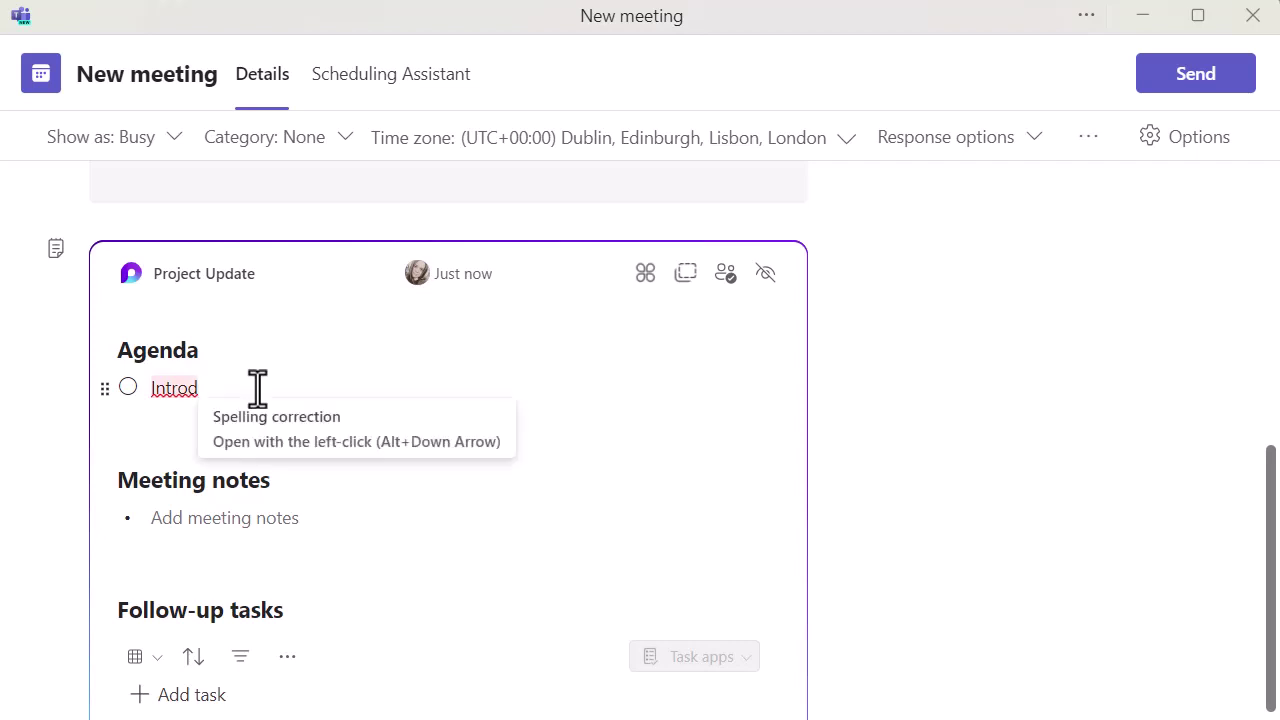
pyautogui.write('uction')
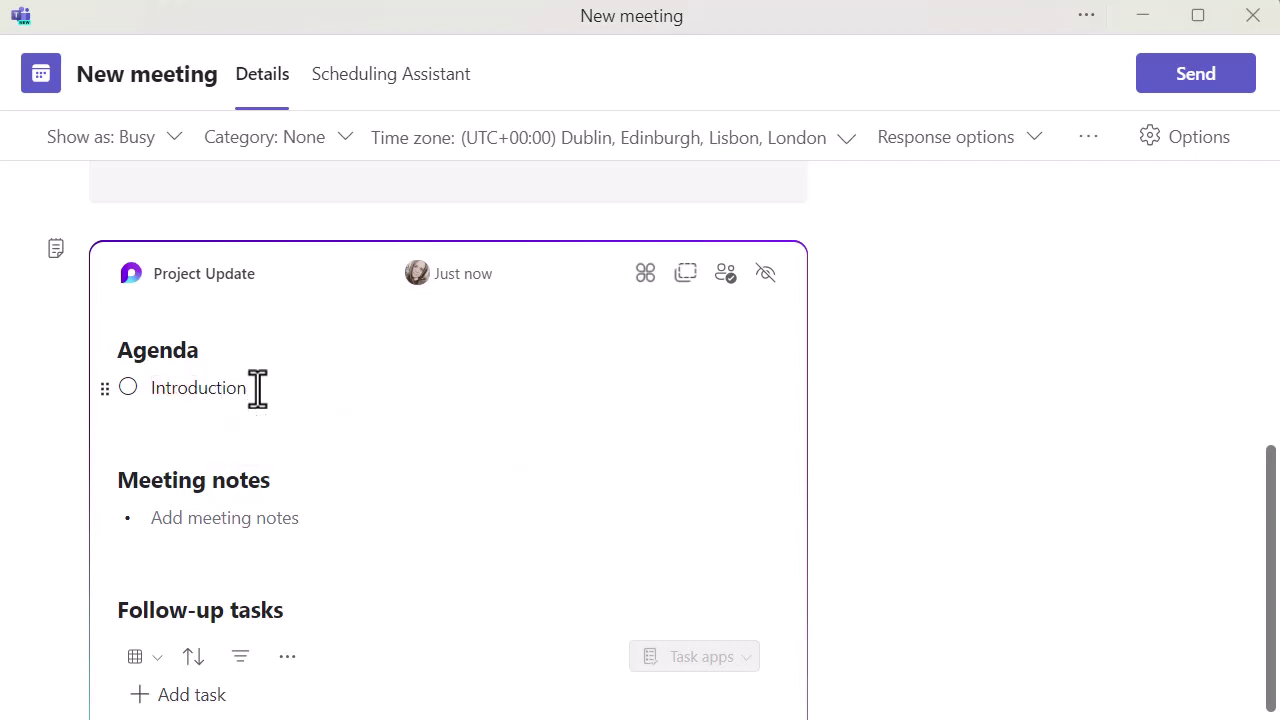
pyautogui.press('Return')
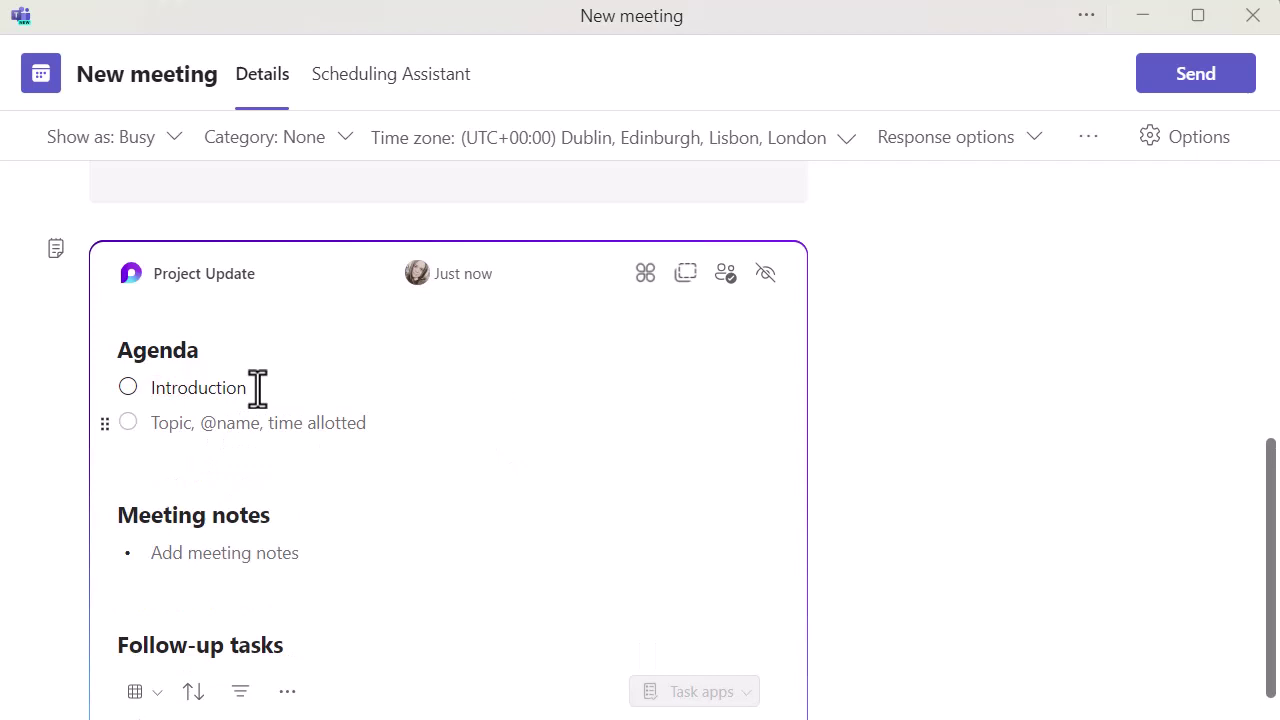
pyautogui.write('Status')
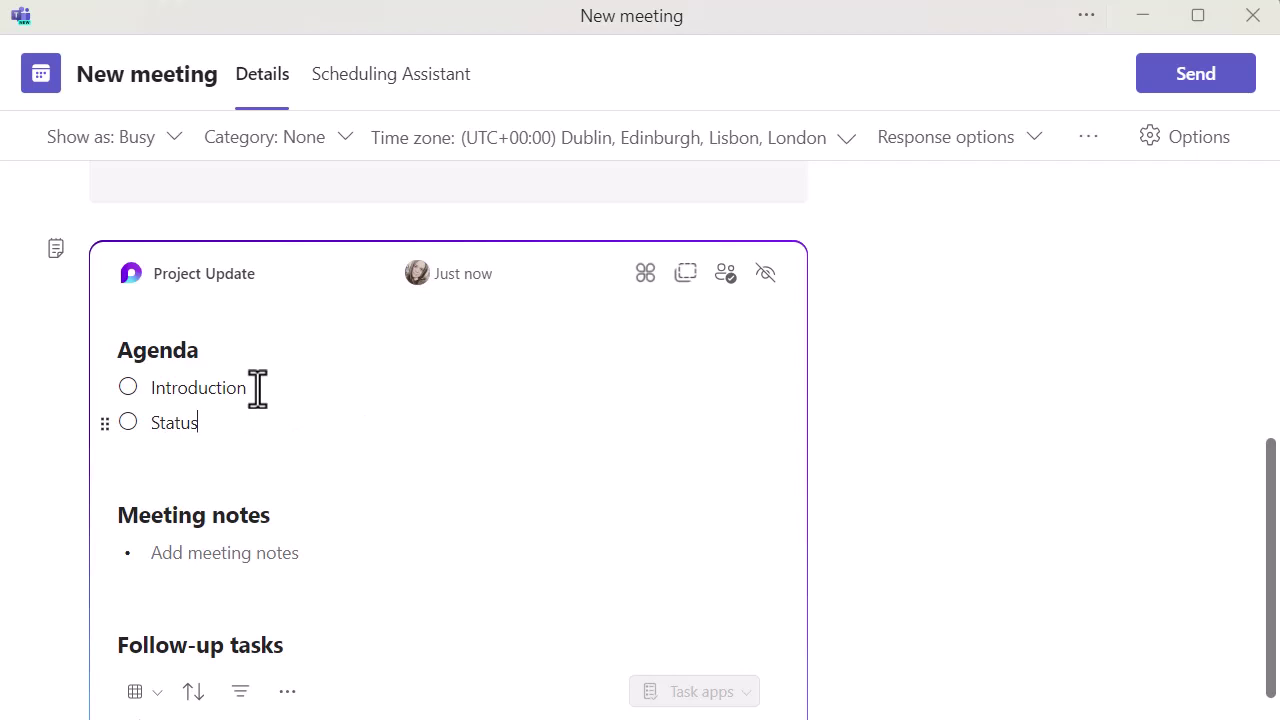
pyautogui.press('Return')
pyautogui.write('Pl')
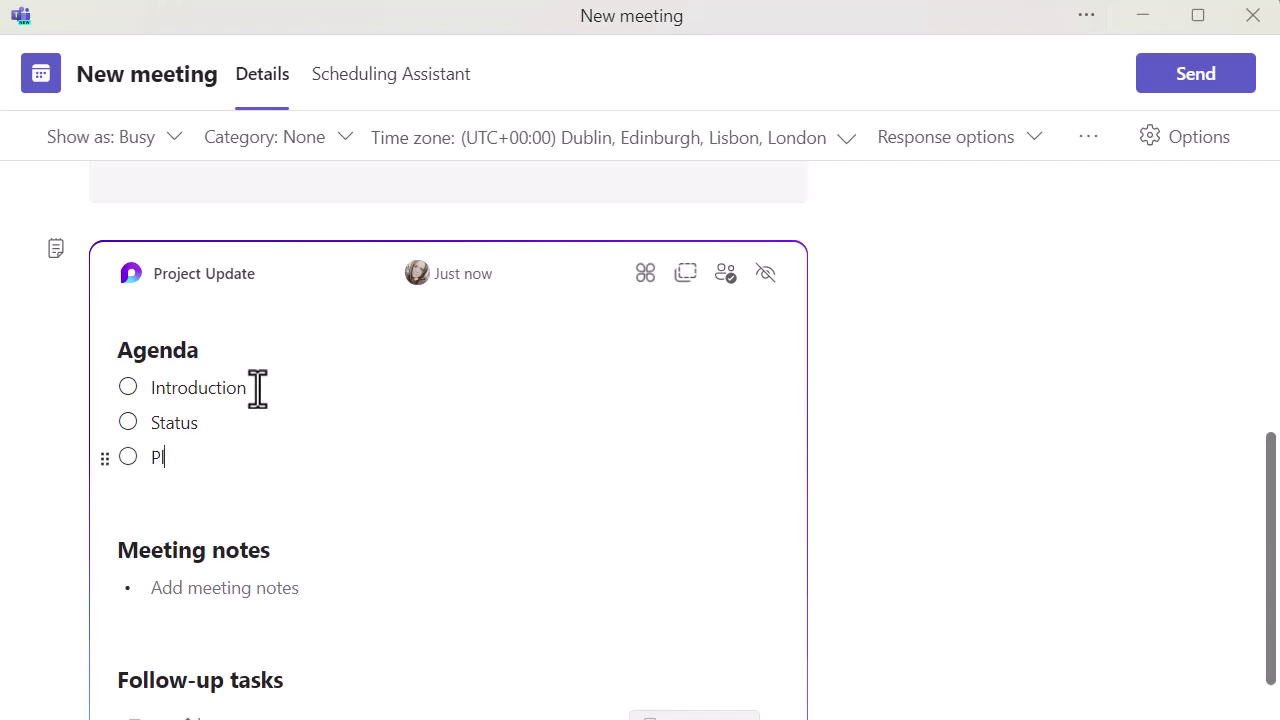
pyautogui.write('ans')
pyautogui.press('Return')
pyautogui.write('AOB')
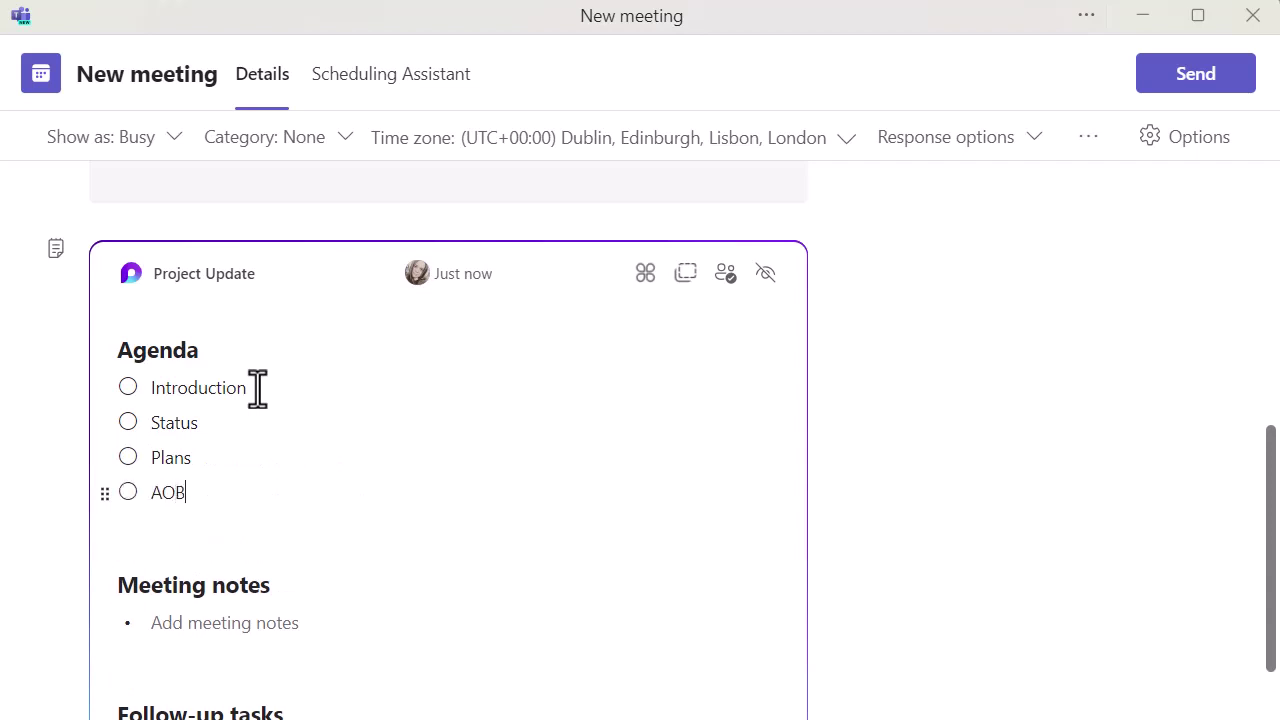
# Send the Project Update meeting invitation and dismiss the webinar suggestion in the calendar.
pyautogui.scroll(-1, 334, 497)
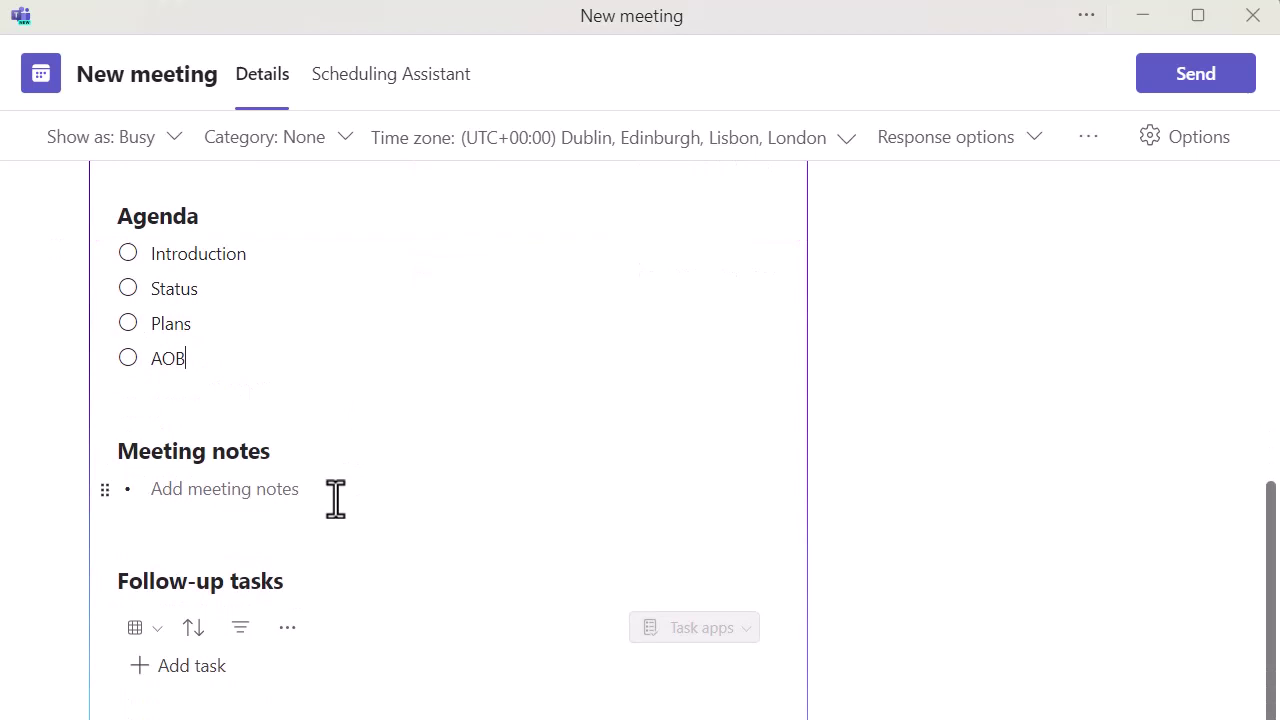
pyautogui.scroll(-1, 397, 518)
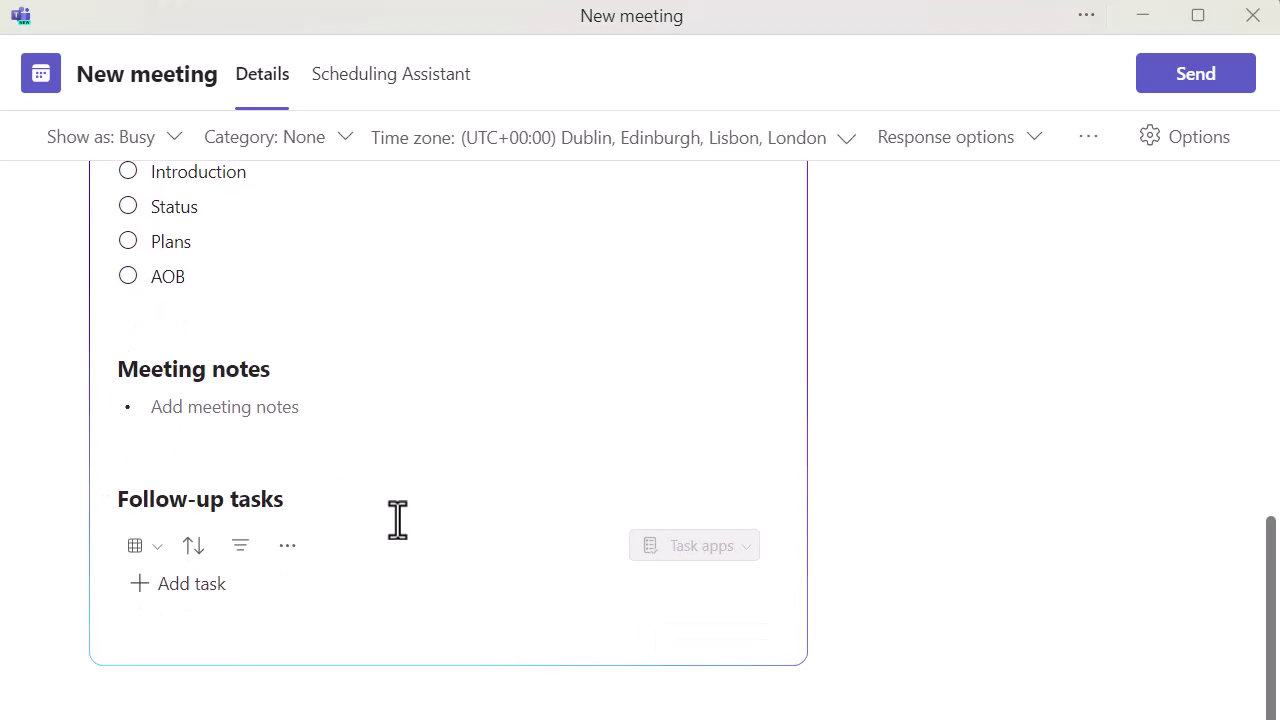
pyautogui.scroll(5, 397, 518)
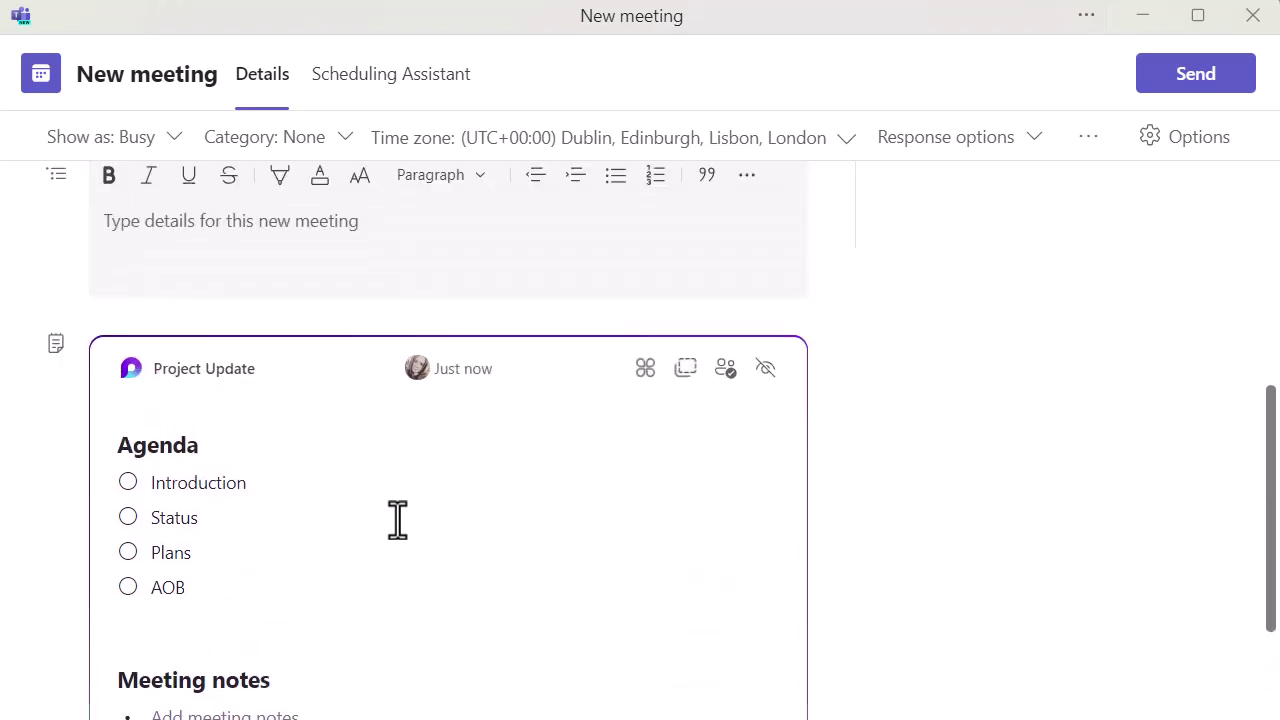
pyautogui.scroll(4, 397, 518)
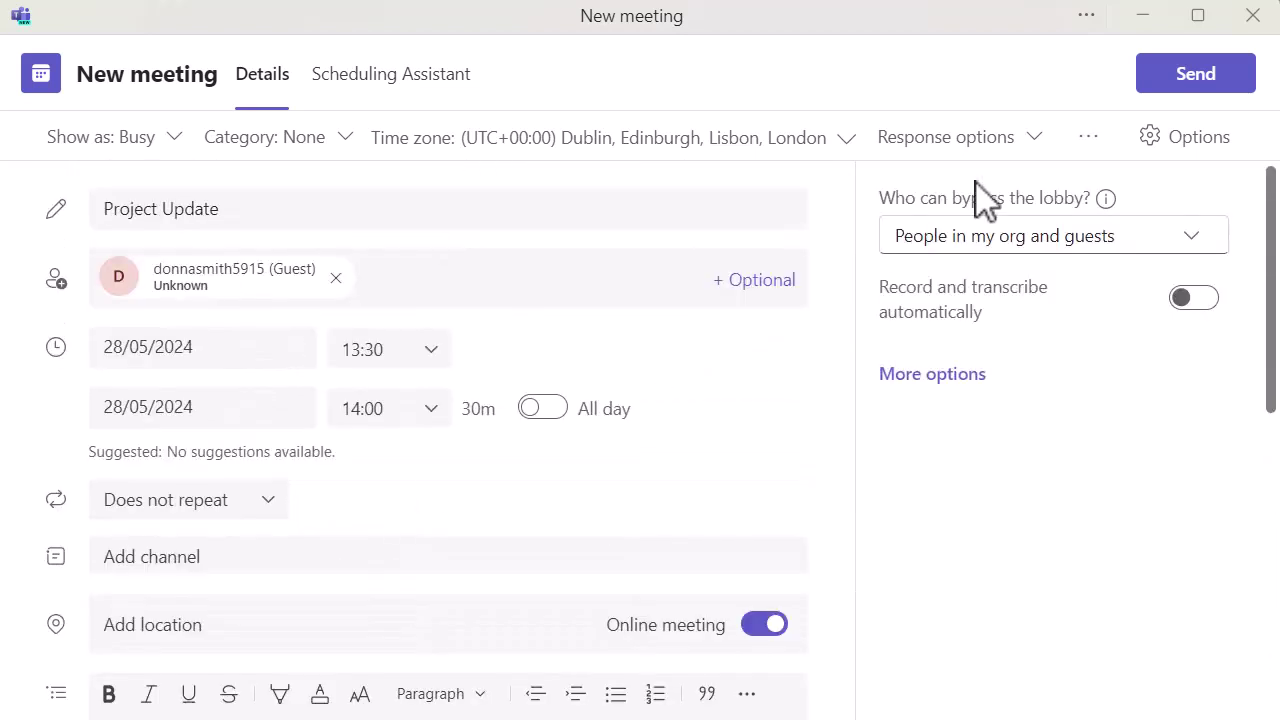
pyautogui.click(1194, 76)
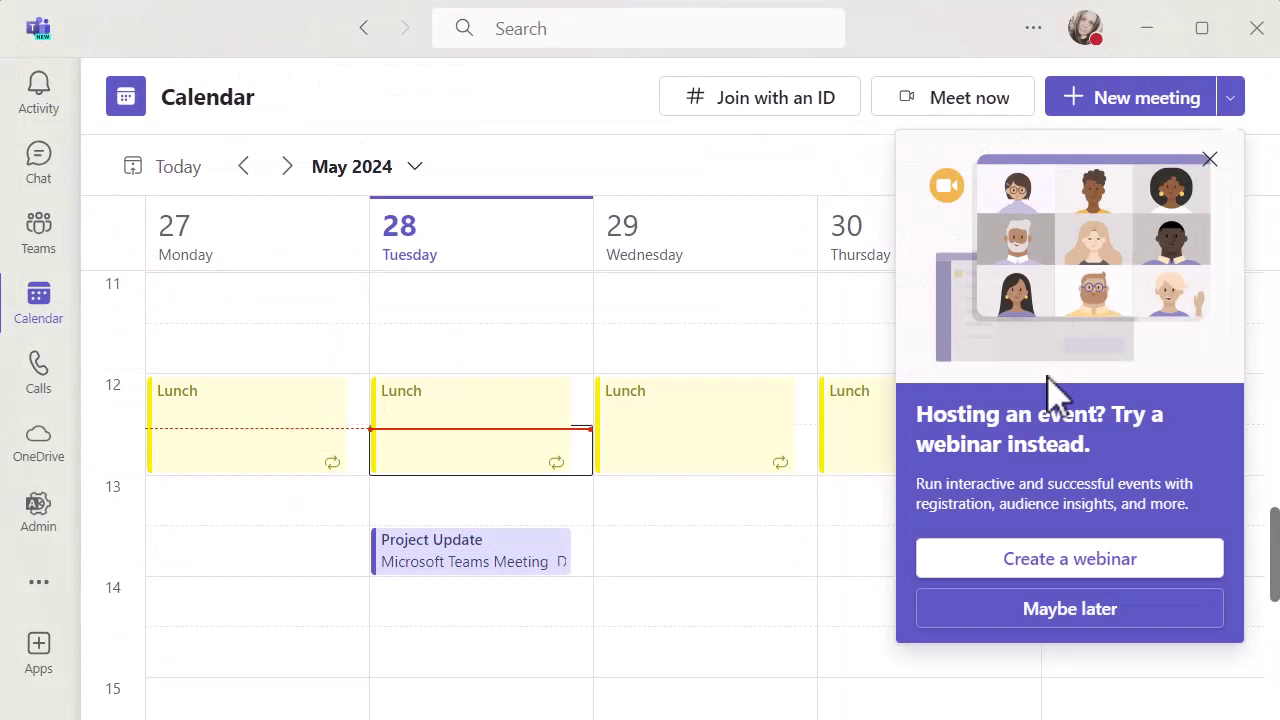
pyautogui.click(972, 615)
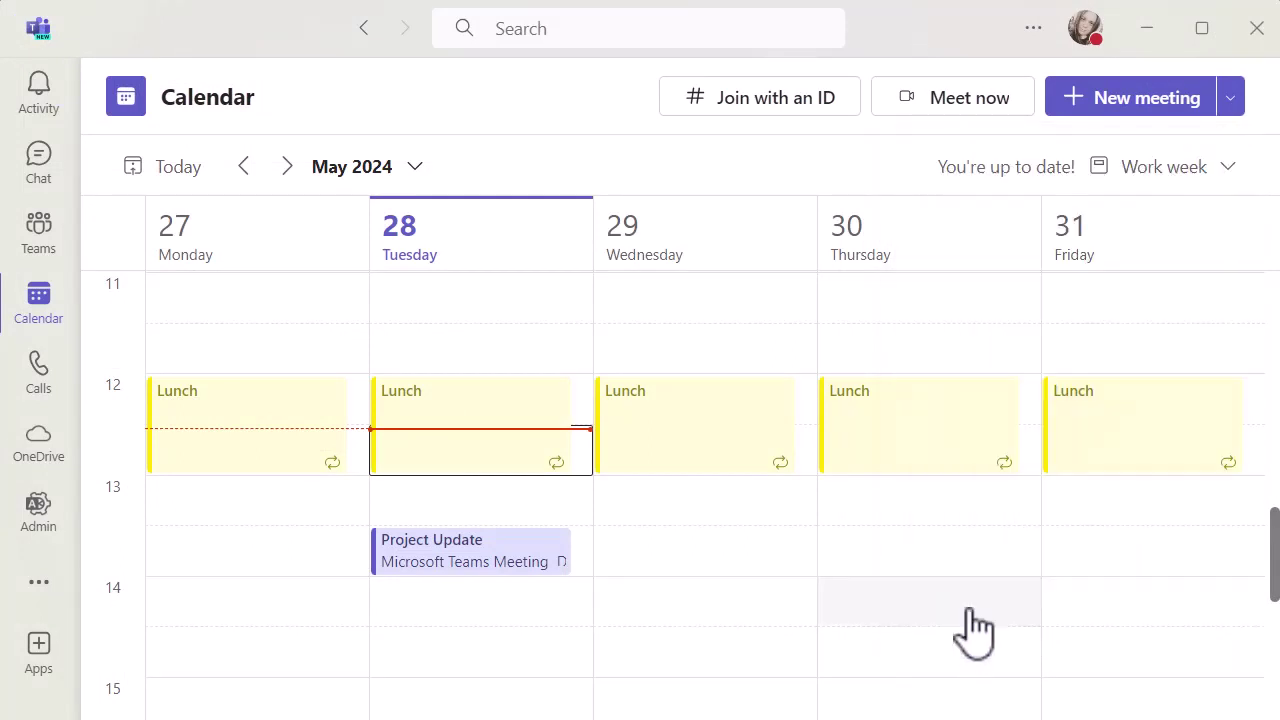
# Open the Project Update meeting from Tuesday 28 May and review its details, agenda, meeting notes and follow-up tasks.
pyautogui.doubleClick(488, 568)
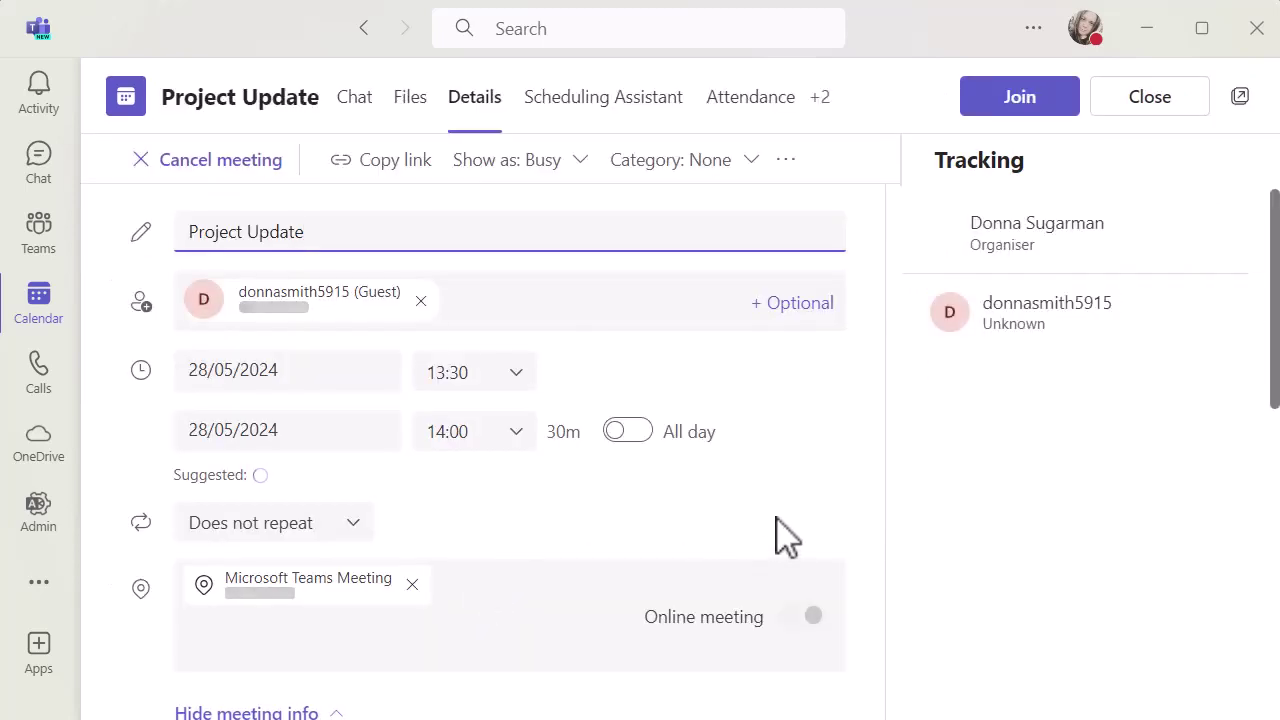
pyautogui.scroll(-2, 787, 537)
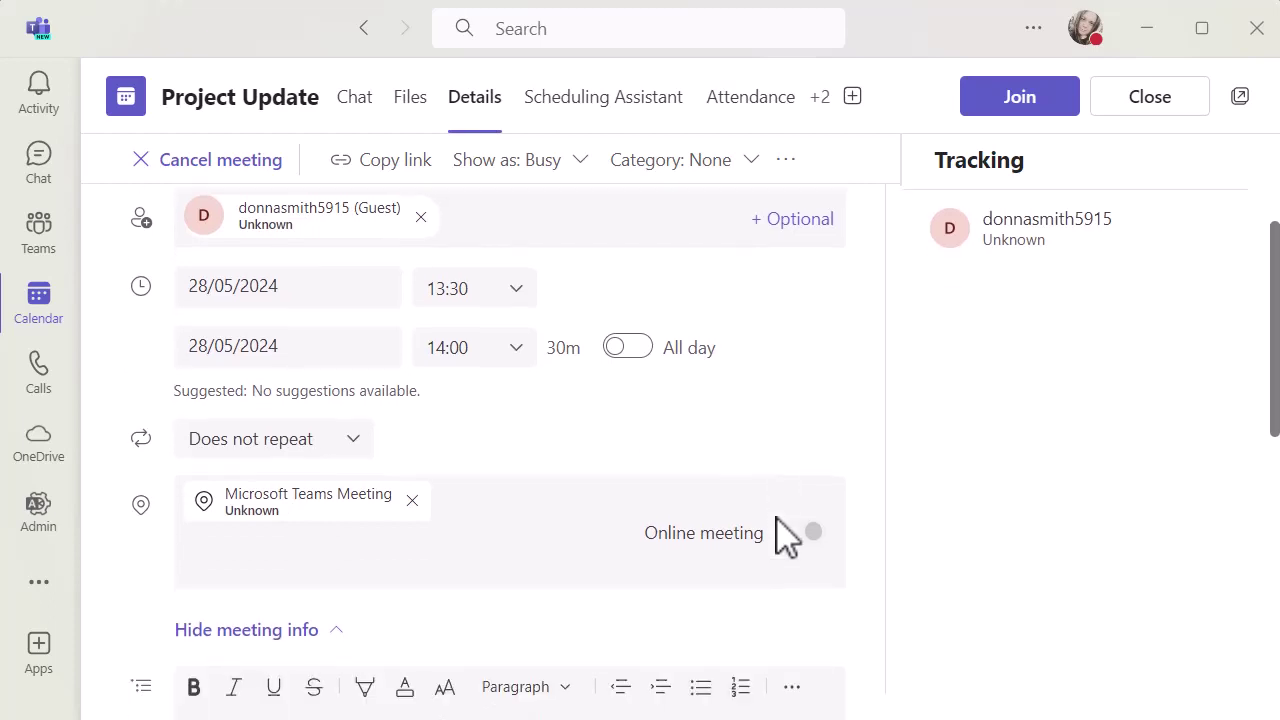
pyautogui.scroll(-5, 787, 537)
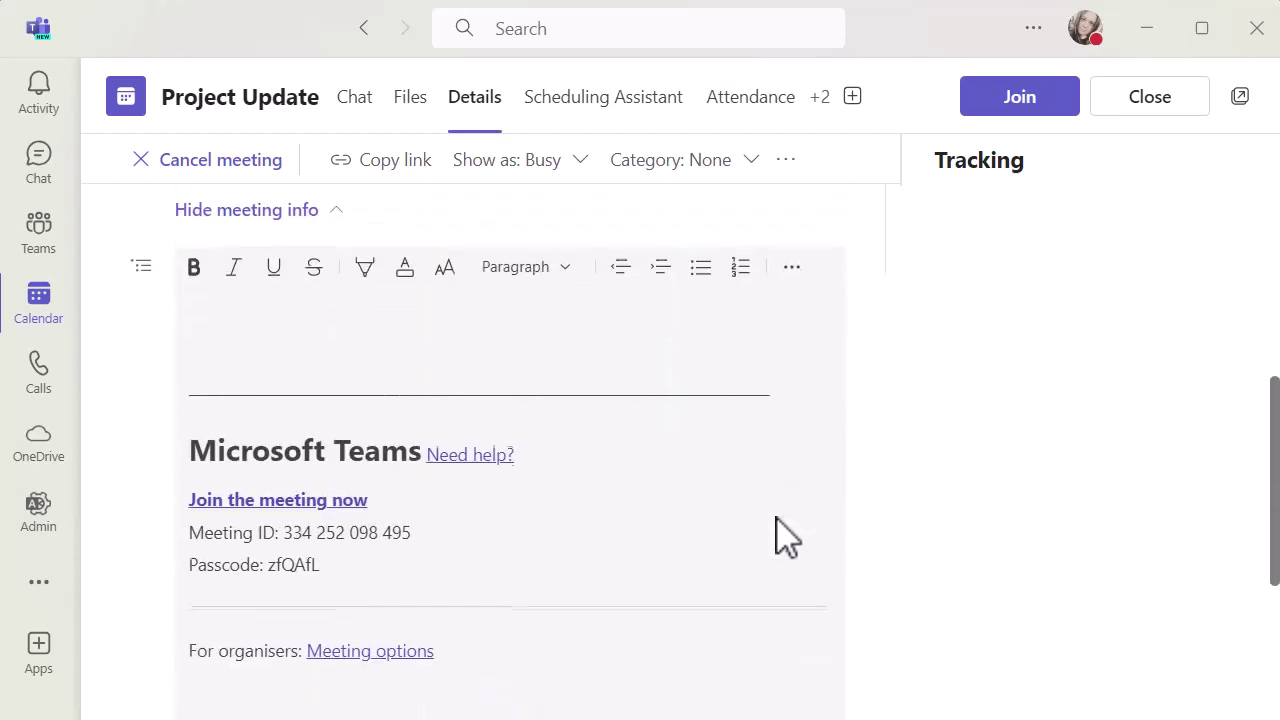
pyautogui.scroll(-5, 787, 537)
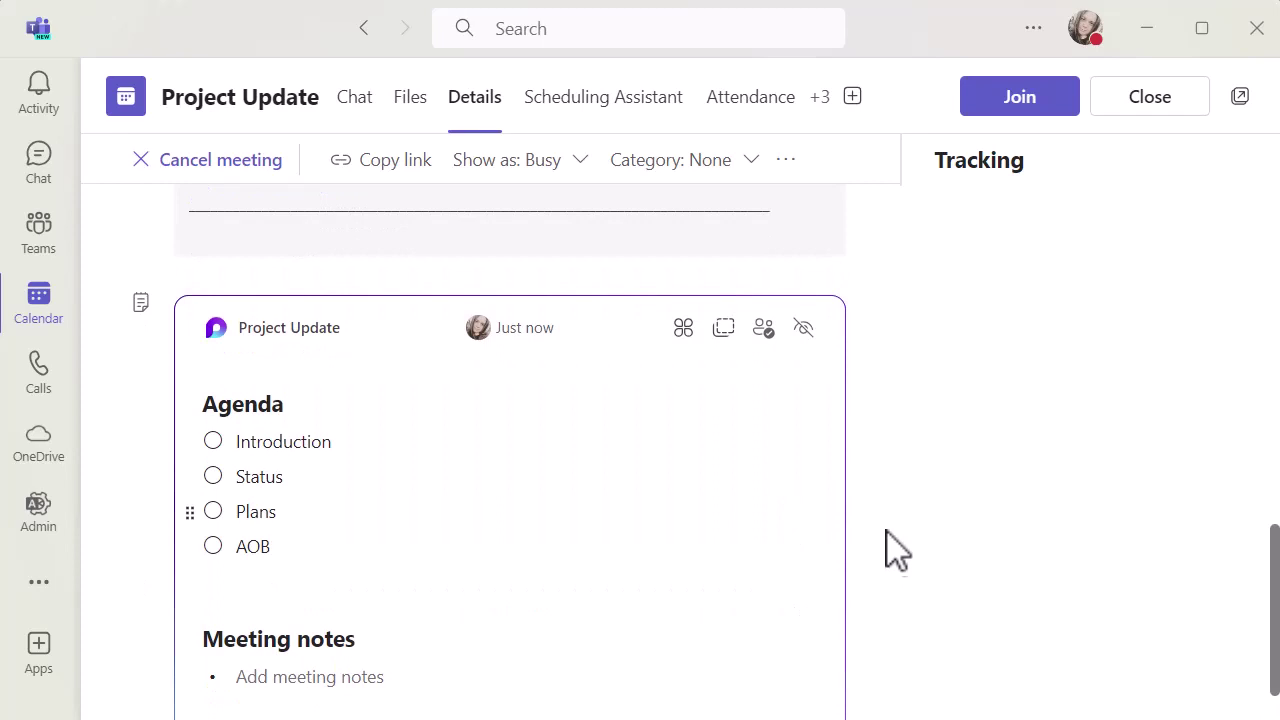
pyautogui.scroll(-2, 901, 567)
pyautogui.scroll(-1, 901, 567)
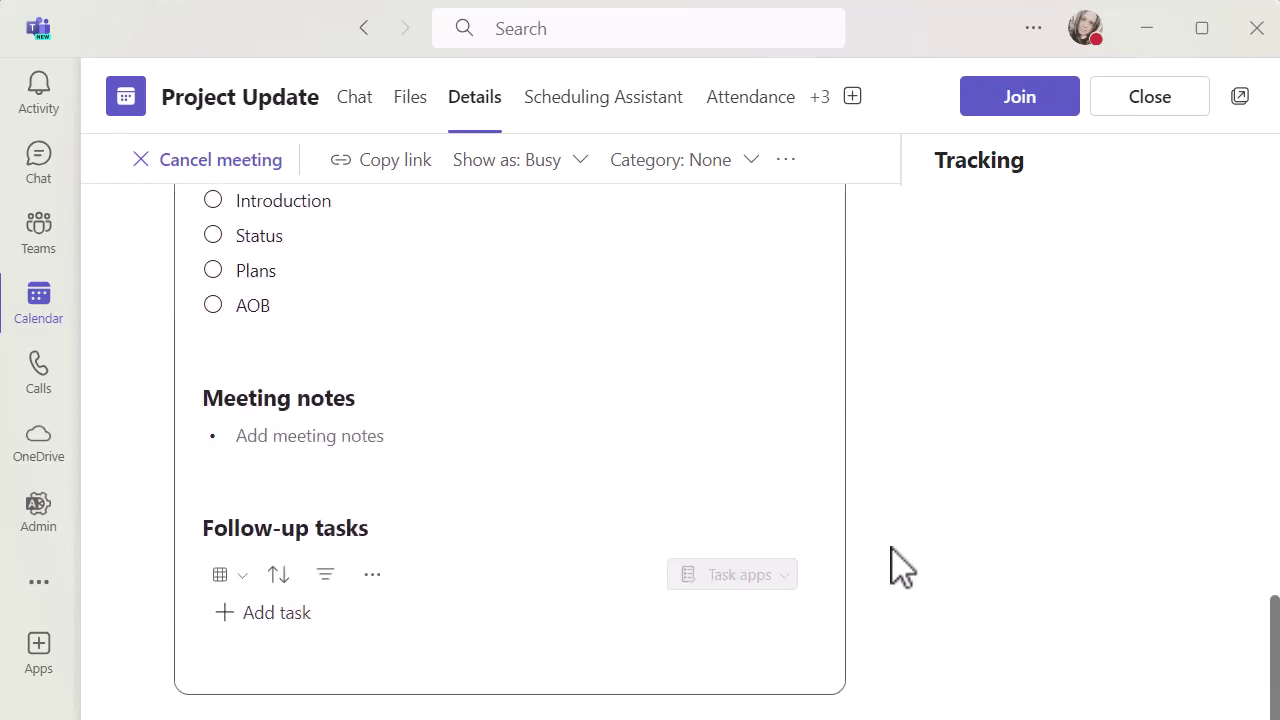
pyautogui.scroll(1, 901, 567)
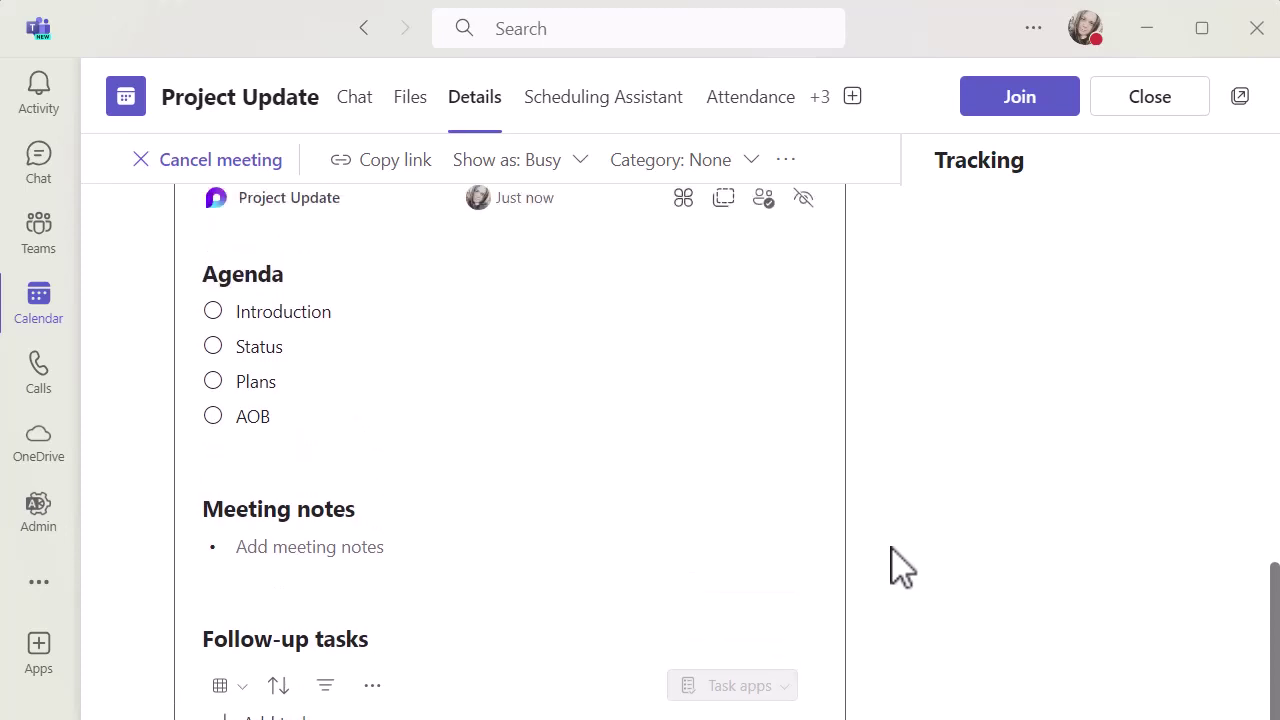
pyautogui.scroll(-1, 901, 567)
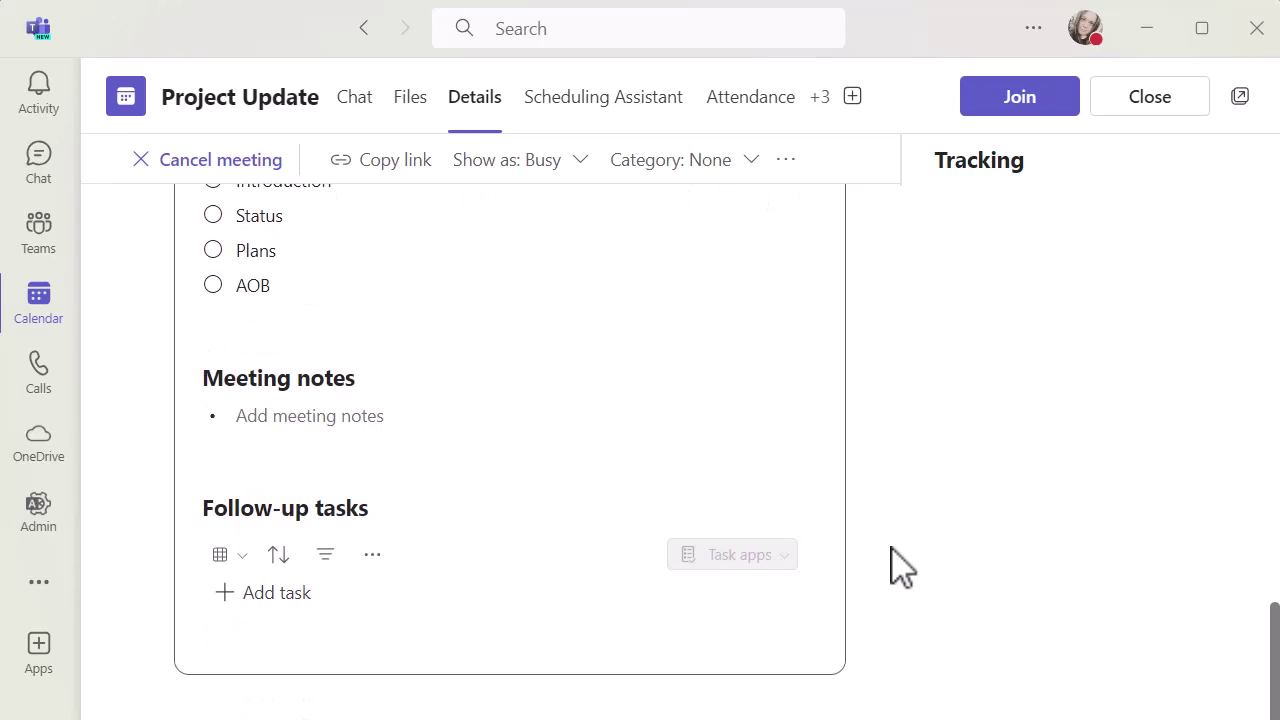